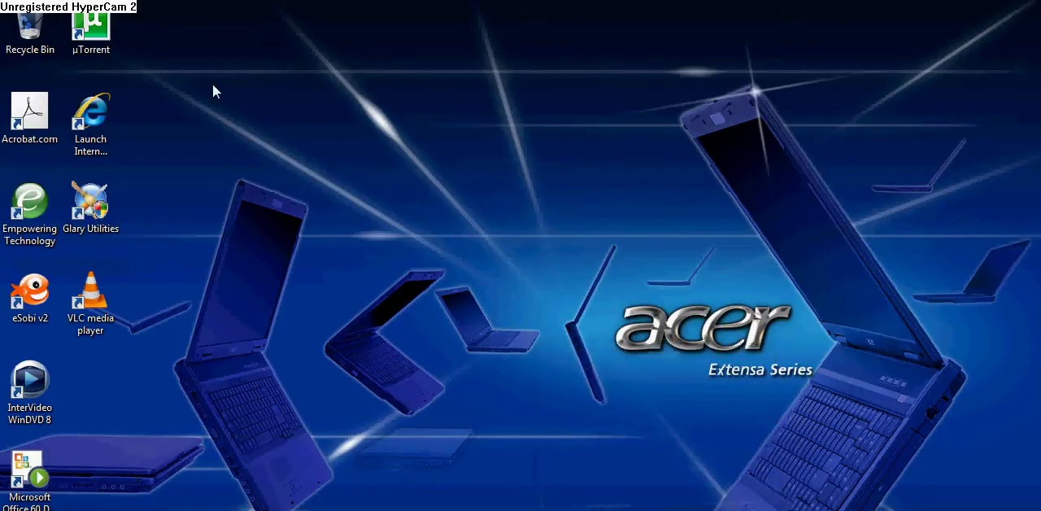
Start Internet Explorer from its desktop shortcut.
double_click(111, 117)
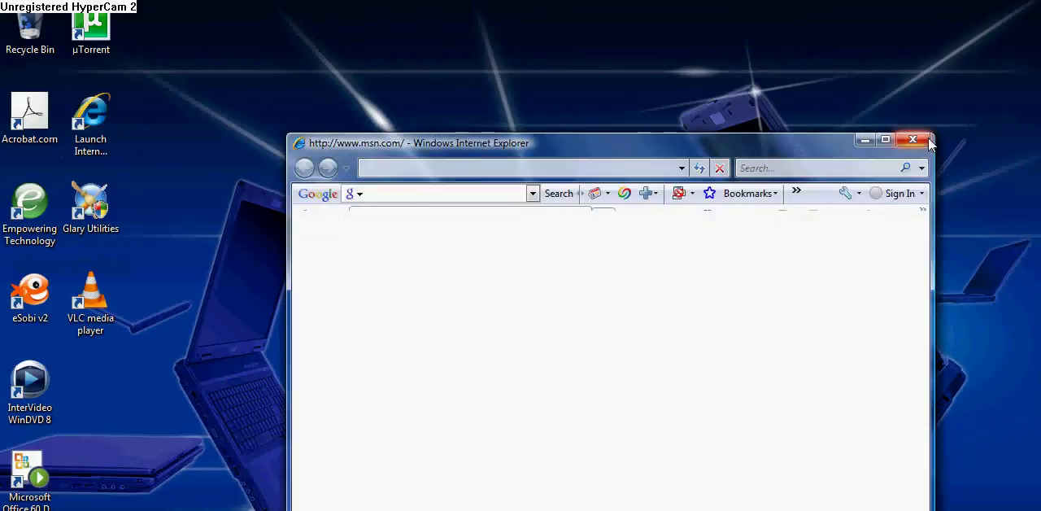
Close Internet Explorer and select Firefox's current web address to replace it.
click(913, 140)
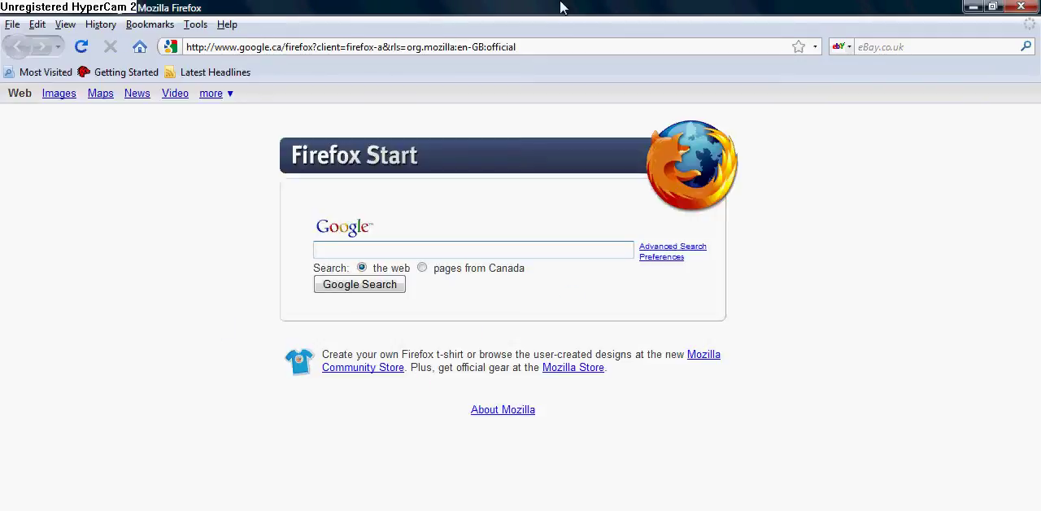
click(568, 46)
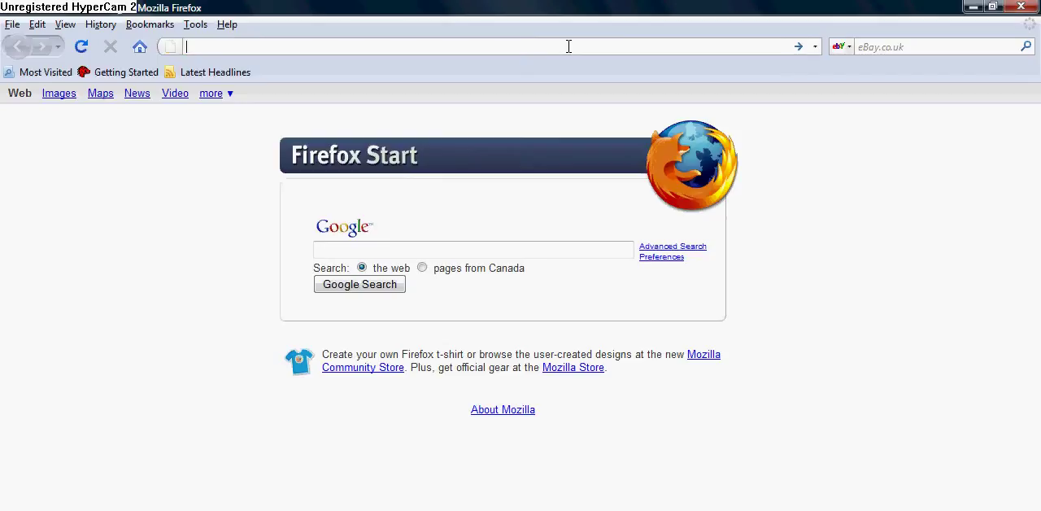
text(www)
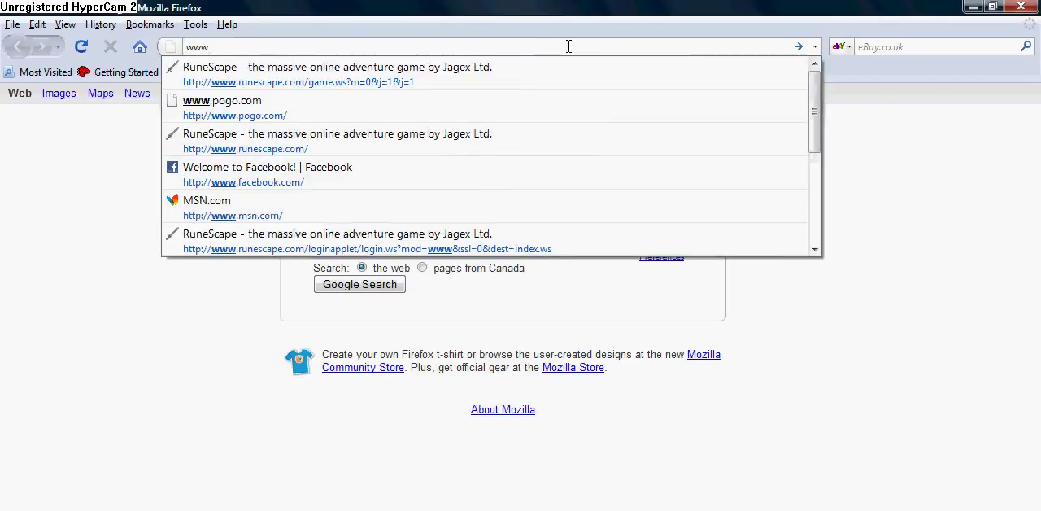
text(.)
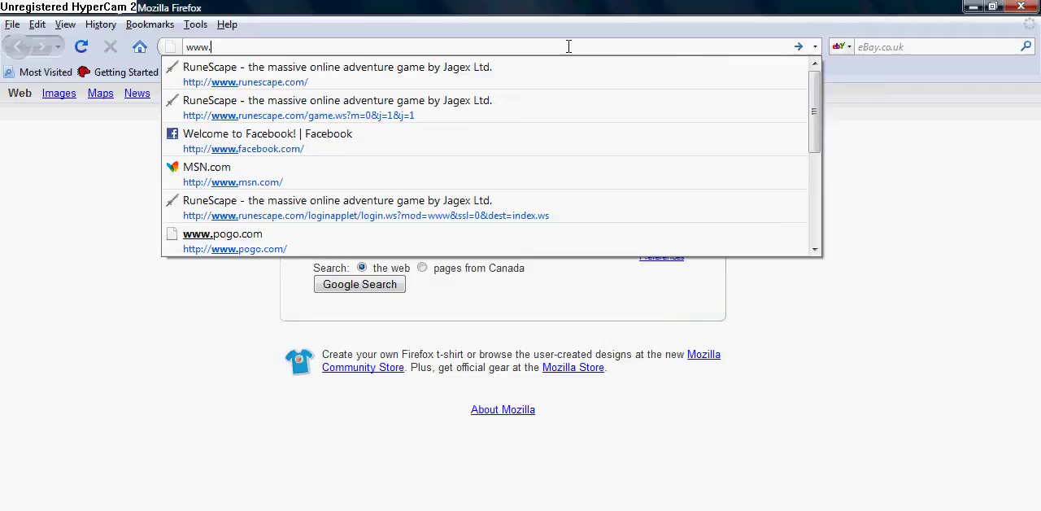
text(g)
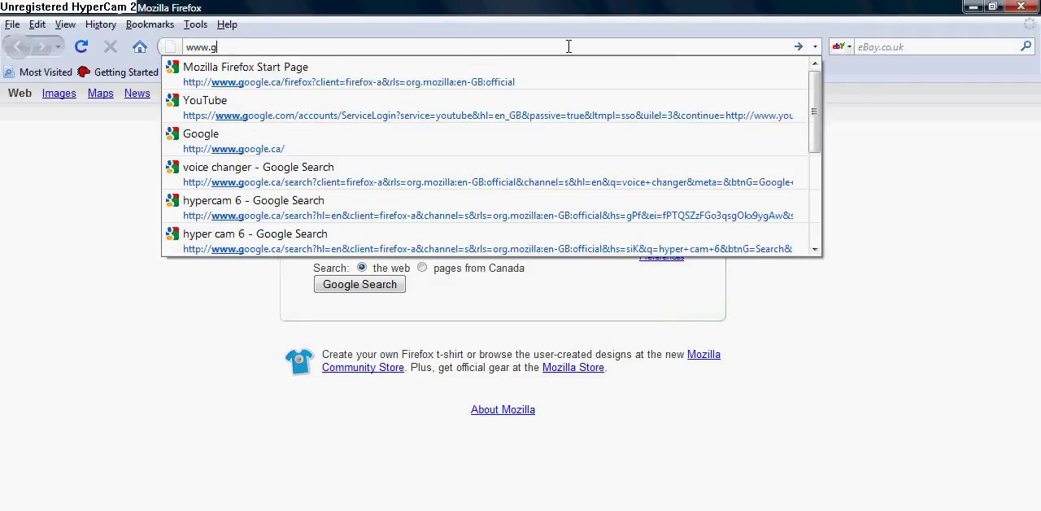
Load YouTube from history and enter 'hjjk77' in its search box, fixing a typo.
click(424, 111)
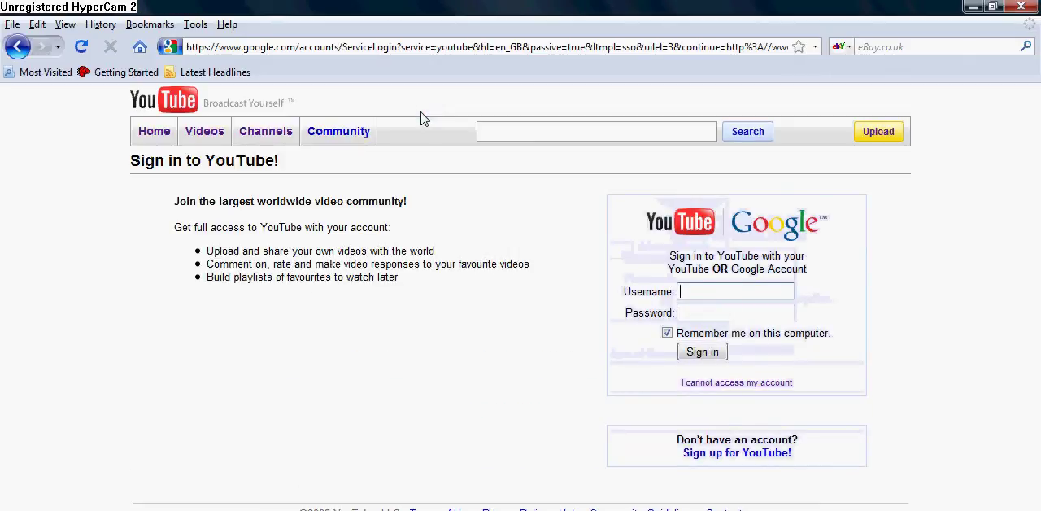
click(497, 131)
text(hjjjj)
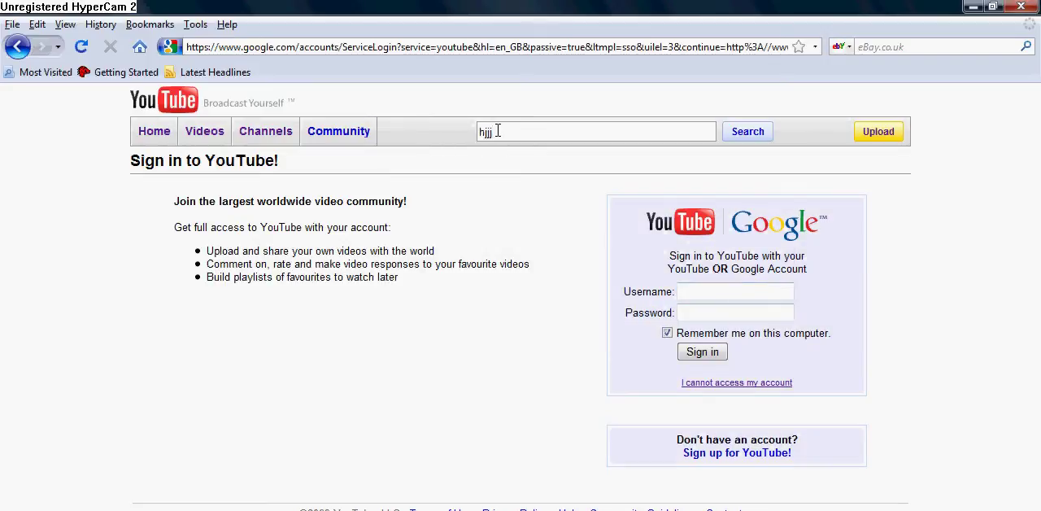
key(BackSpace)
key(BackSpace)
text(k7)
Submit the 'hjjk77' search and continue past the security warning.
key(Return)
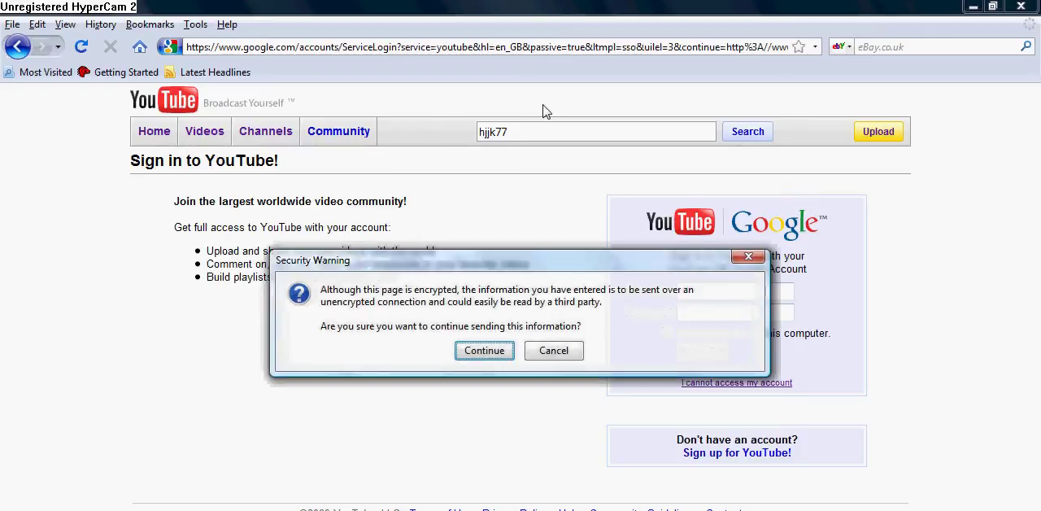
click(484, 350)
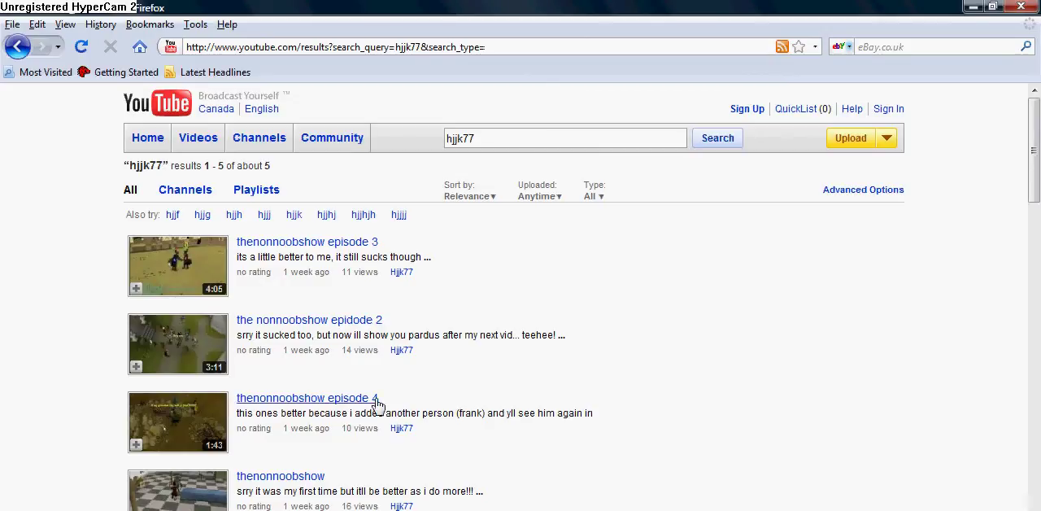
Open the 'thenonnoobshow' video from the hjjk77 results.
click(203, 497)
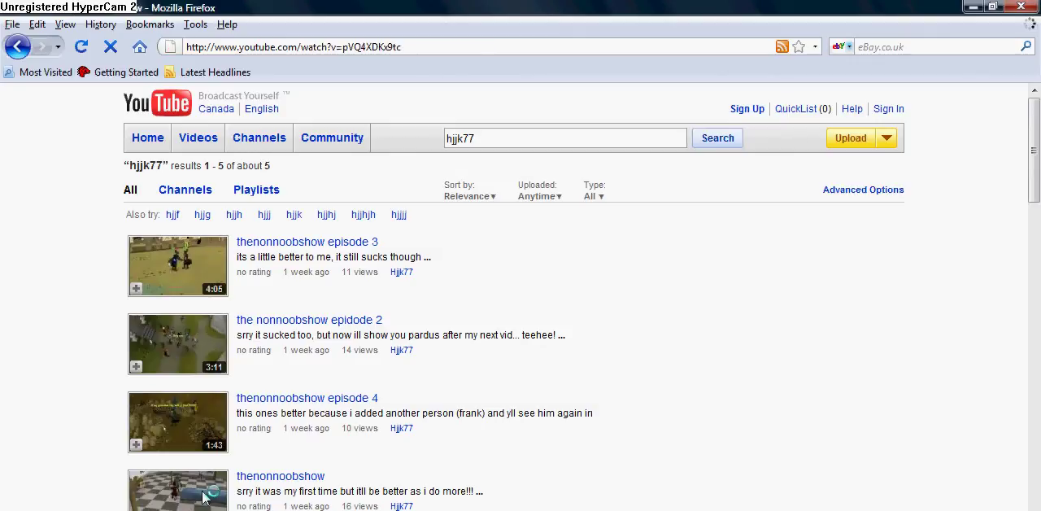